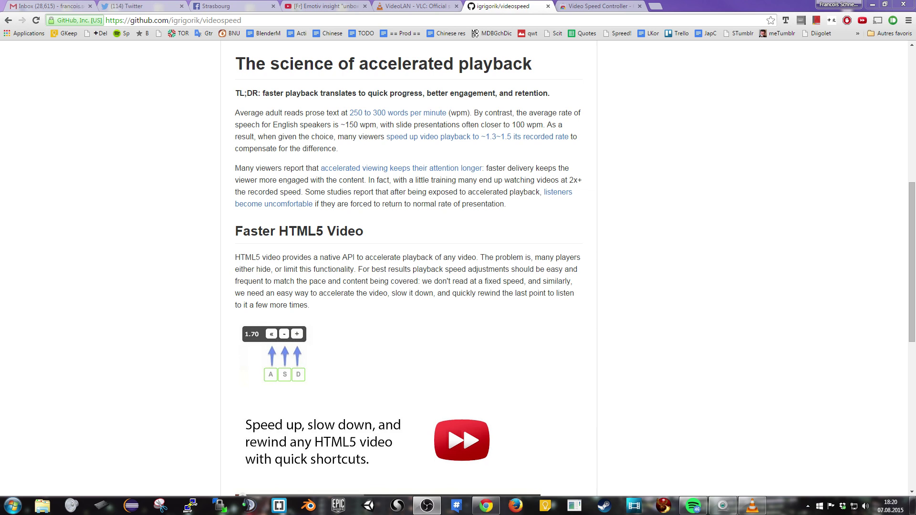
Switch to the Video Speed Controller Chrome Web Store listing, which shows it installed.
left_click(602, 6)
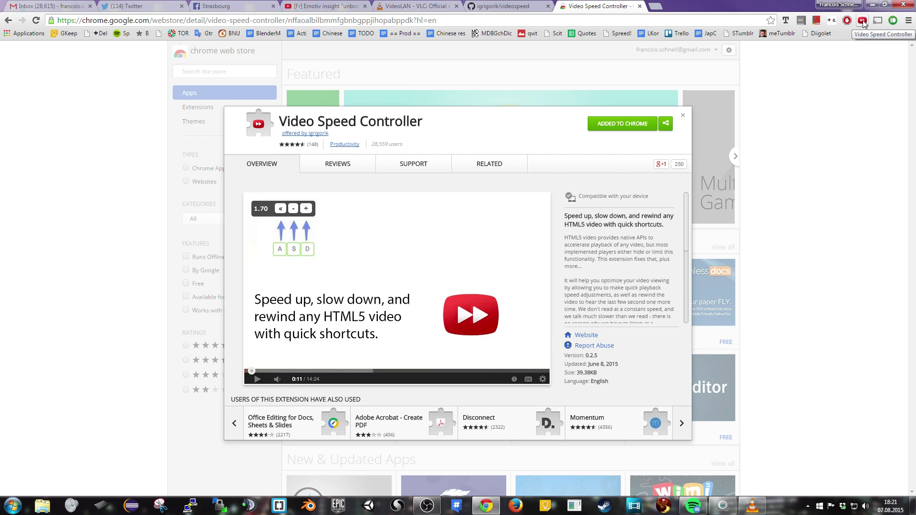
Switch to the '[Fr] Emotiv insight' YouTube video showing the 1.00 speed overlay.
left_click(337, 10)
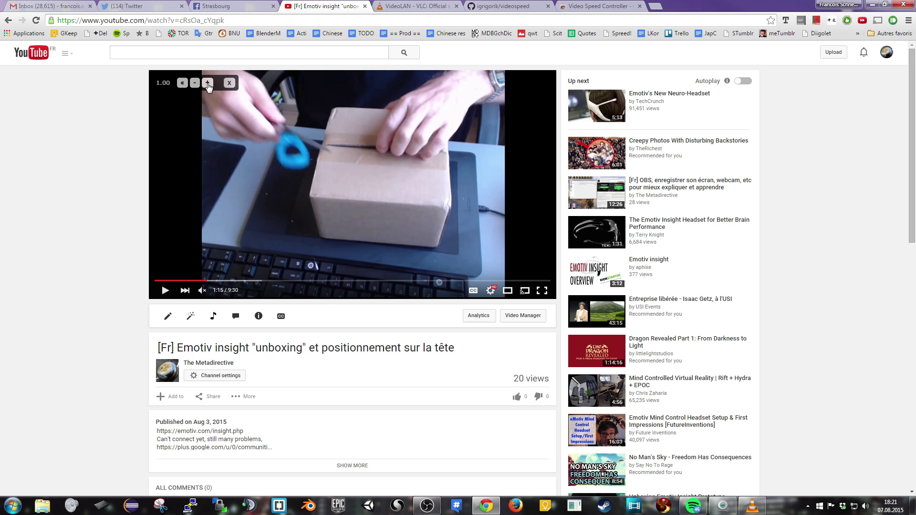
Review the Video Speed Controller Configure page, then return to the Emotiv insight video.
right_click(864, 26)
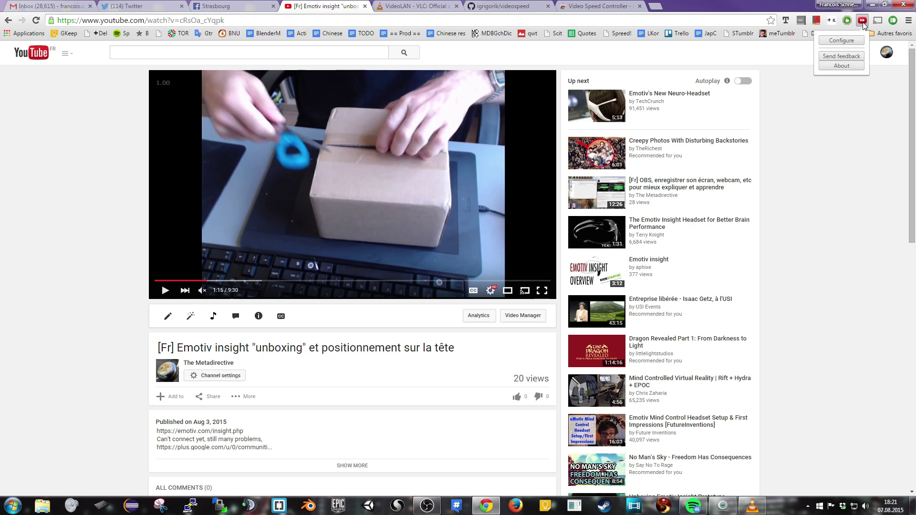
left_click(848, 45)
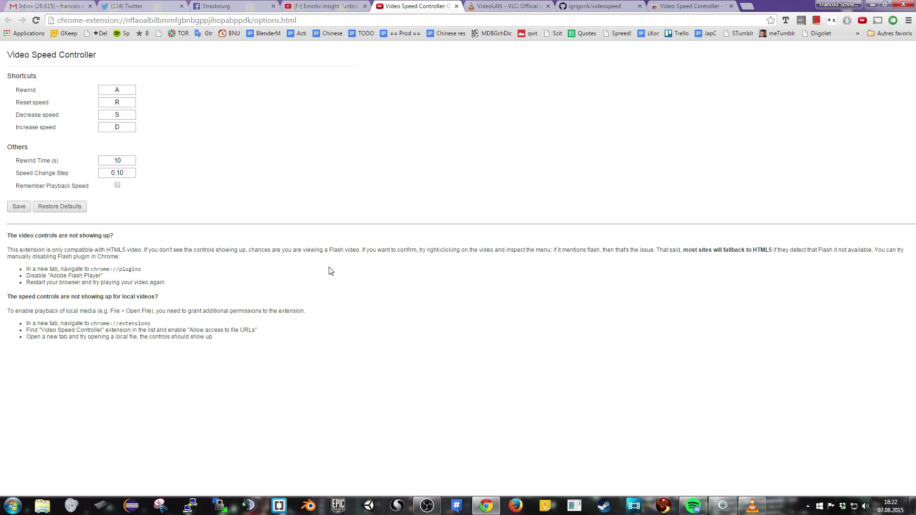
left_click(343, 9)
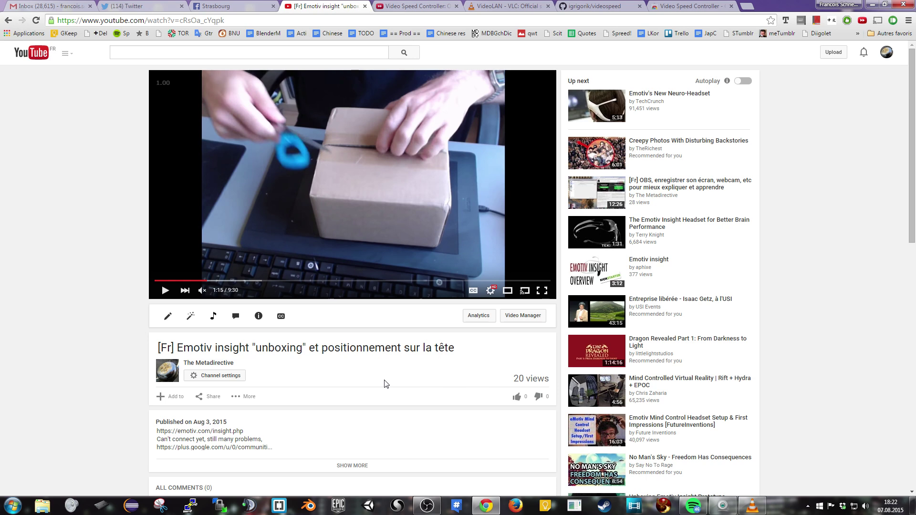
Show VLC's Préférences > Raccourcis list with the speed-up, slow-down and normal-speed shortcuts.
left_click(752, 507)
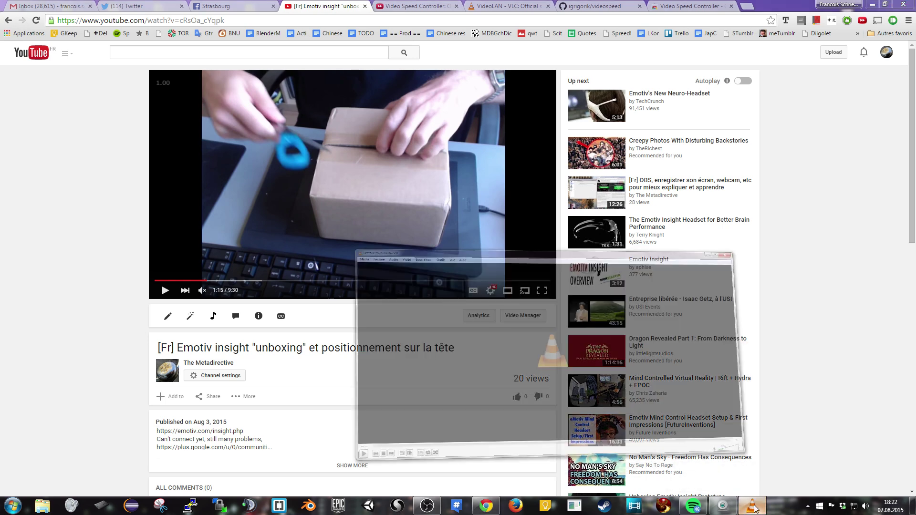
left_click_drag(482, 73, 435, 61)
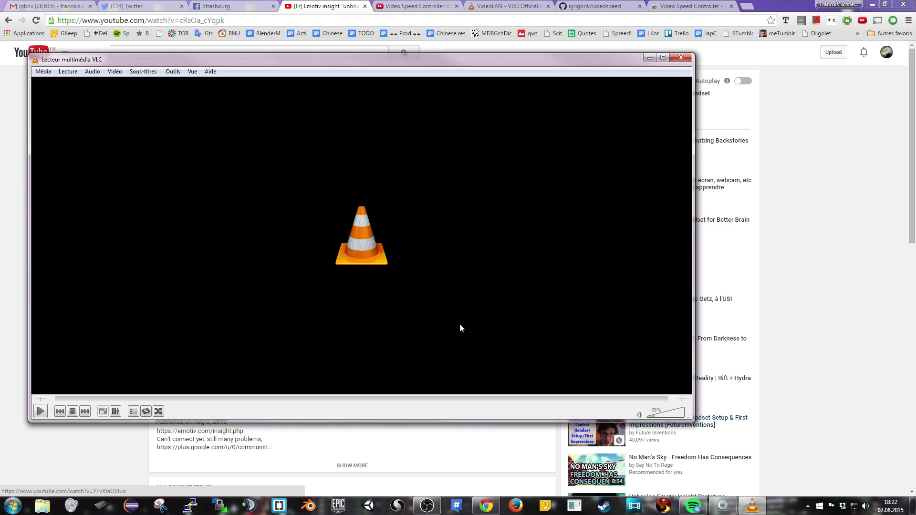
left_click(175, 74)
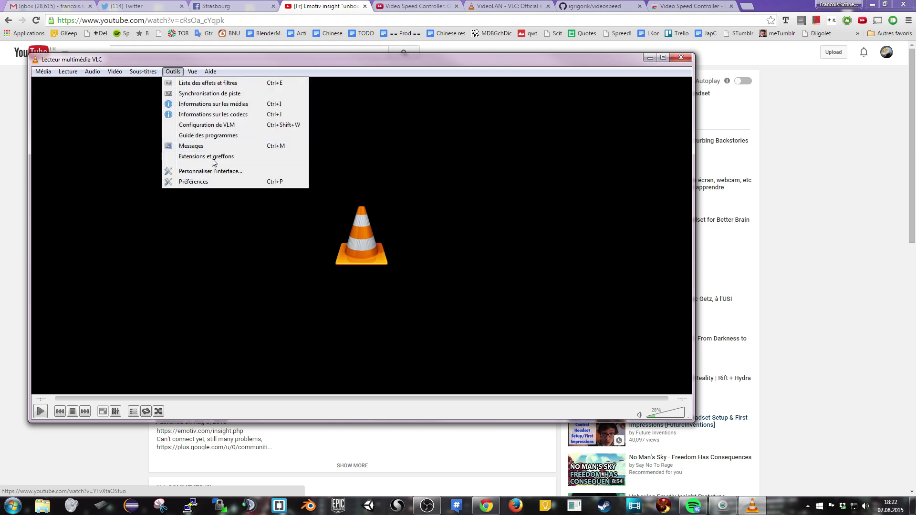
left_click(215, 184)
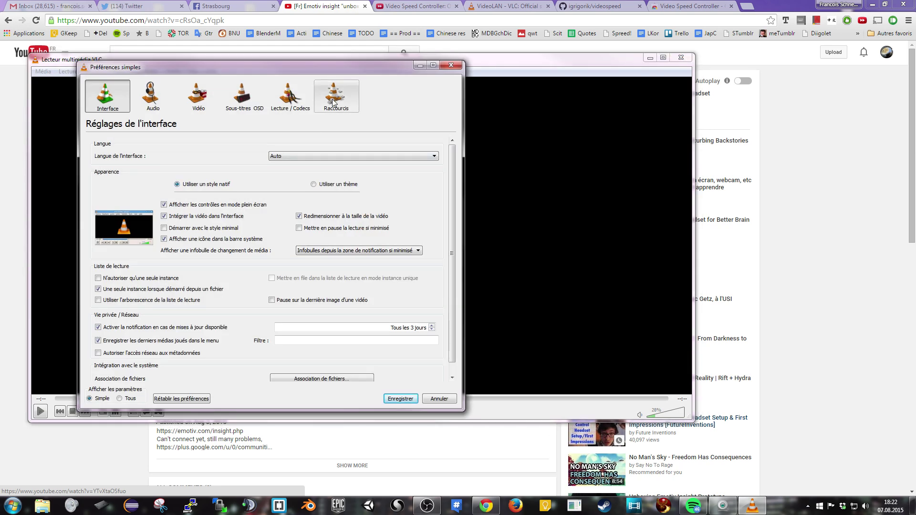
left_click(335, 99)
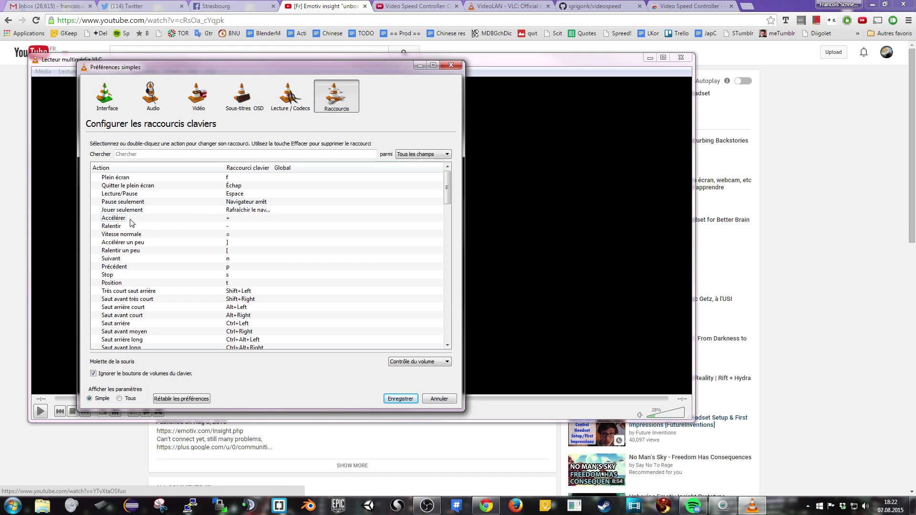